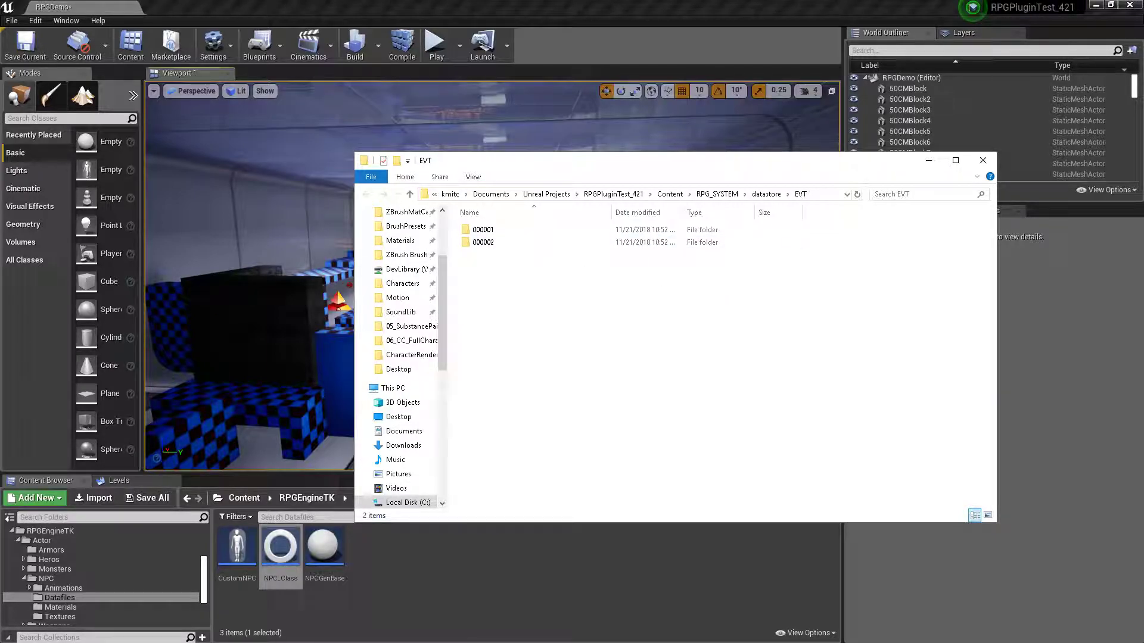
- Switch to the RPG Toolkit Data Manager, put the Ambush event into edit mode and inspect its name and flow
key(alt+Tab)
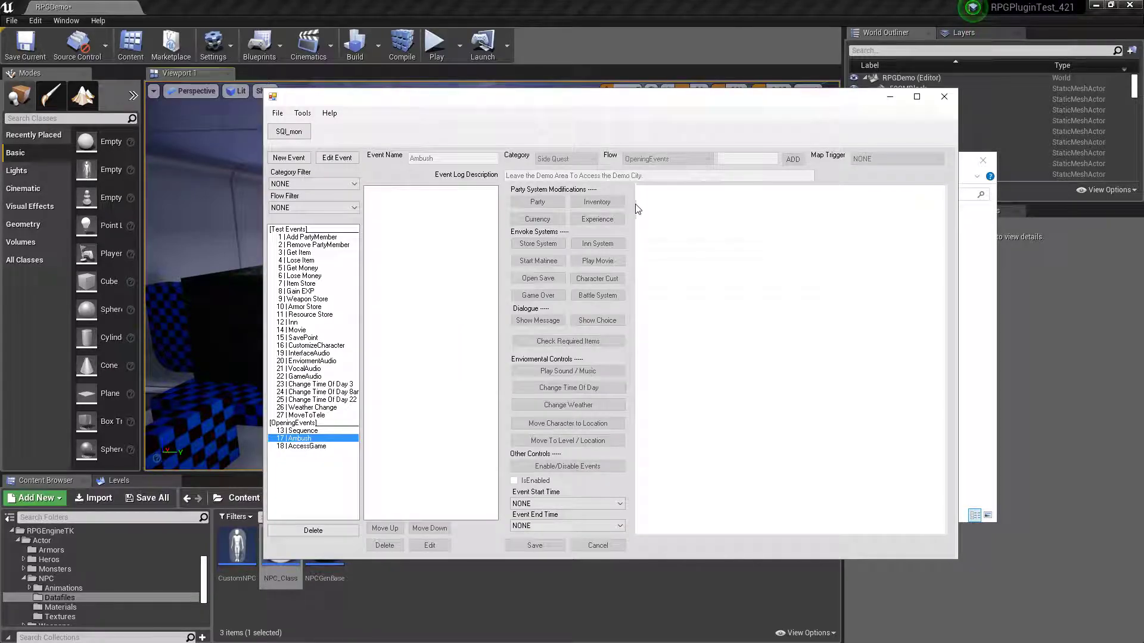
click(336, 157)
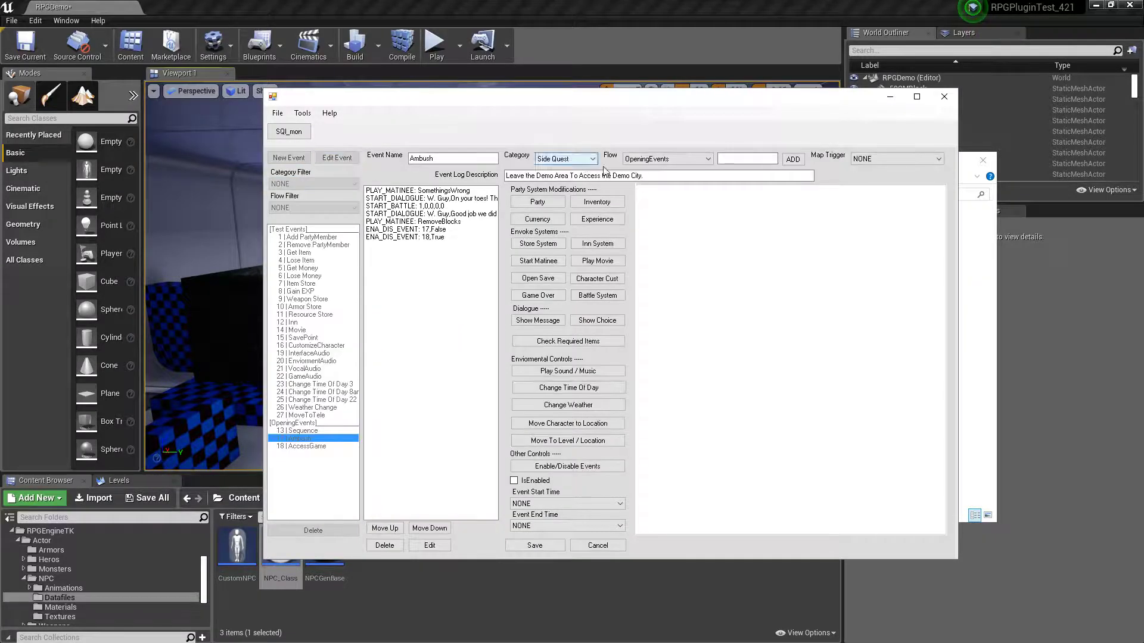
click(656, 159)
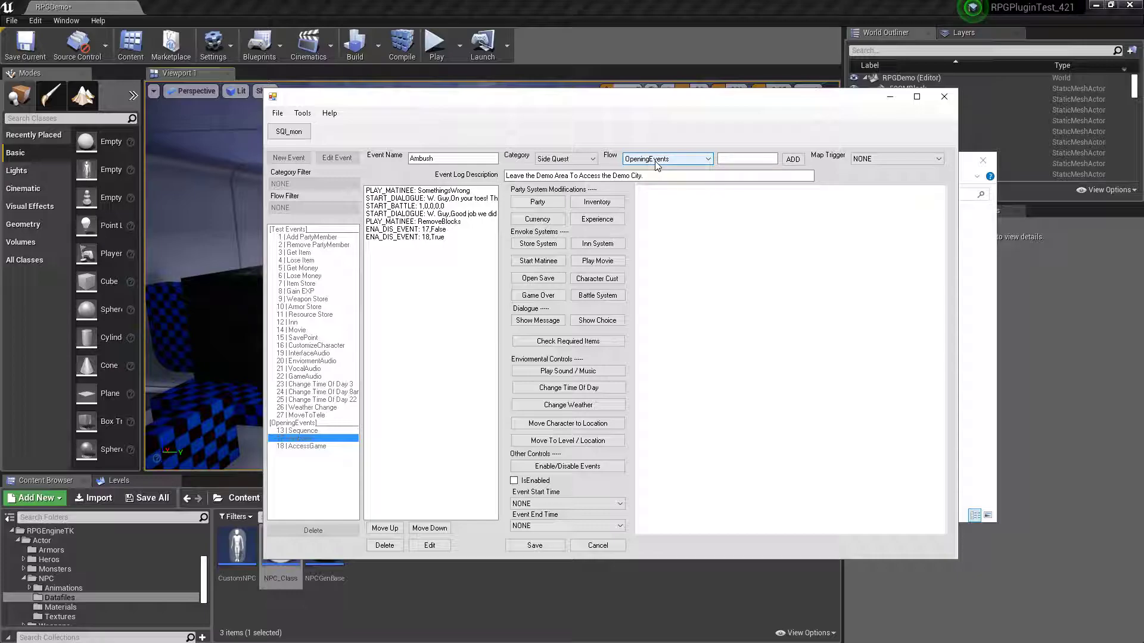
click(657, 164)
click(456, 157)
drag(457, 157, 409, 158)
click(492, 155)
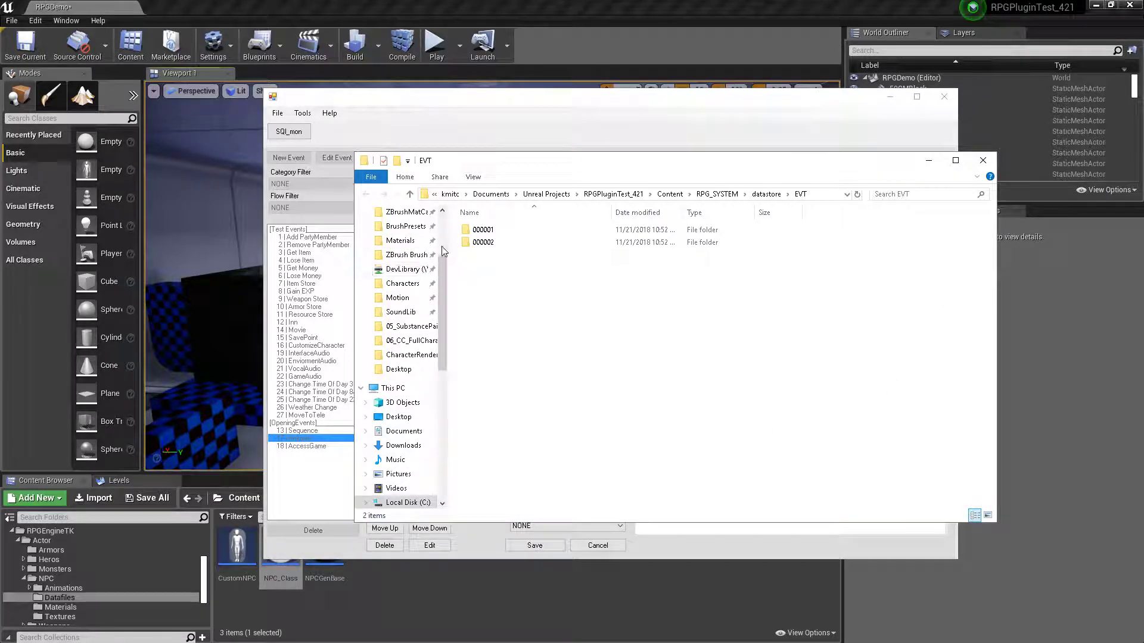
- Switch to File Explorer, go from EVT into 000001 and 000003, and open 000007.dat in Notepad++
double_click(483, 229)
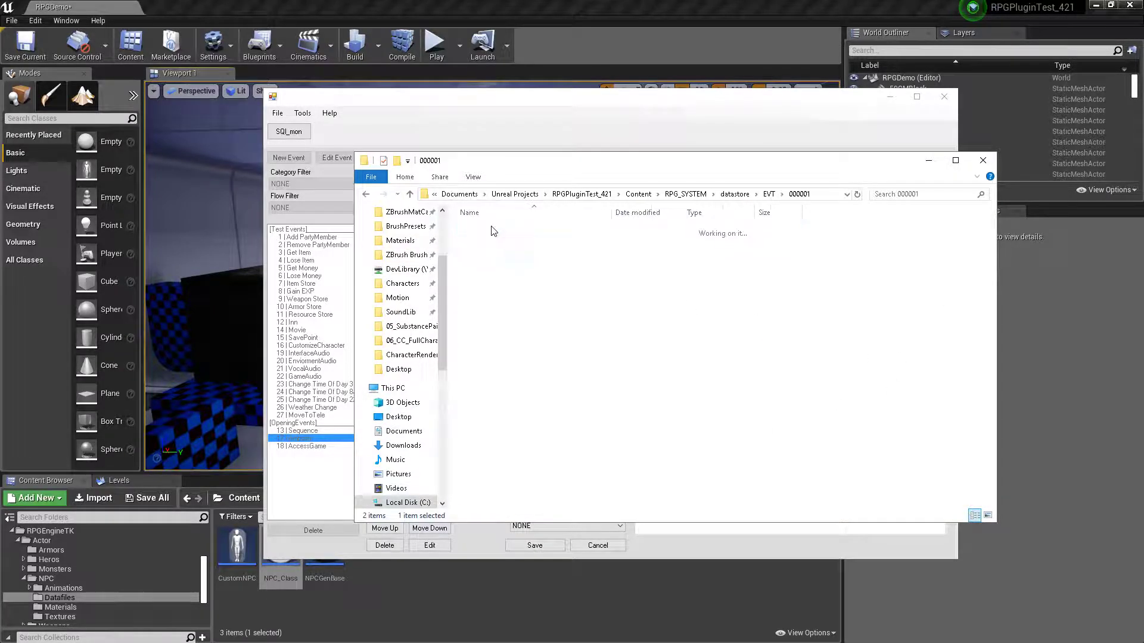
double_click(529, 234)
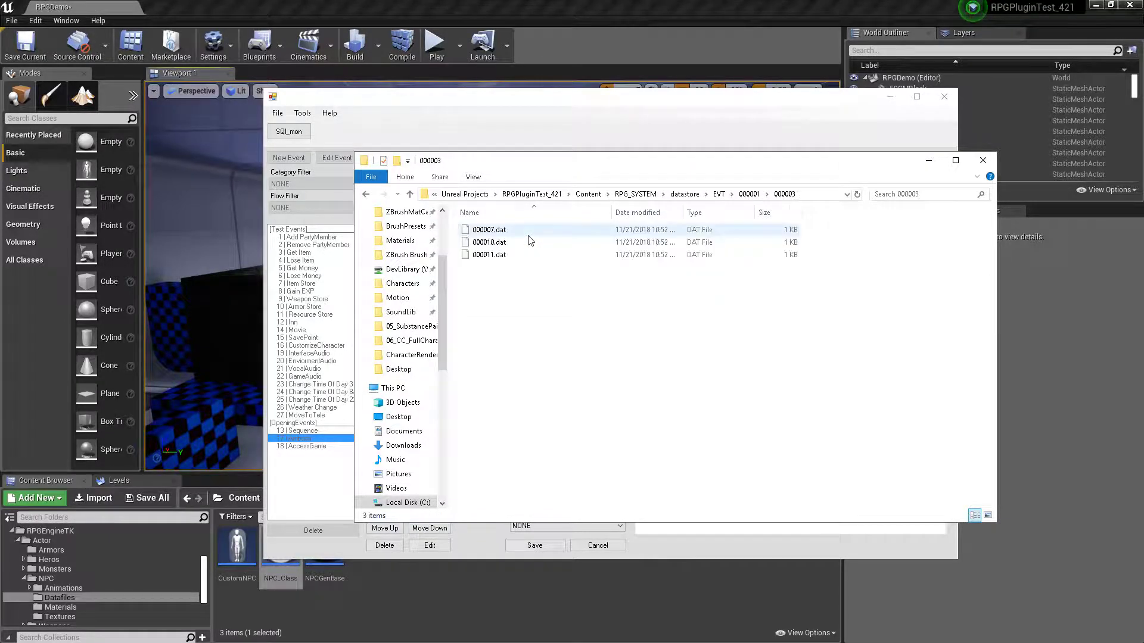
click(529, 235)
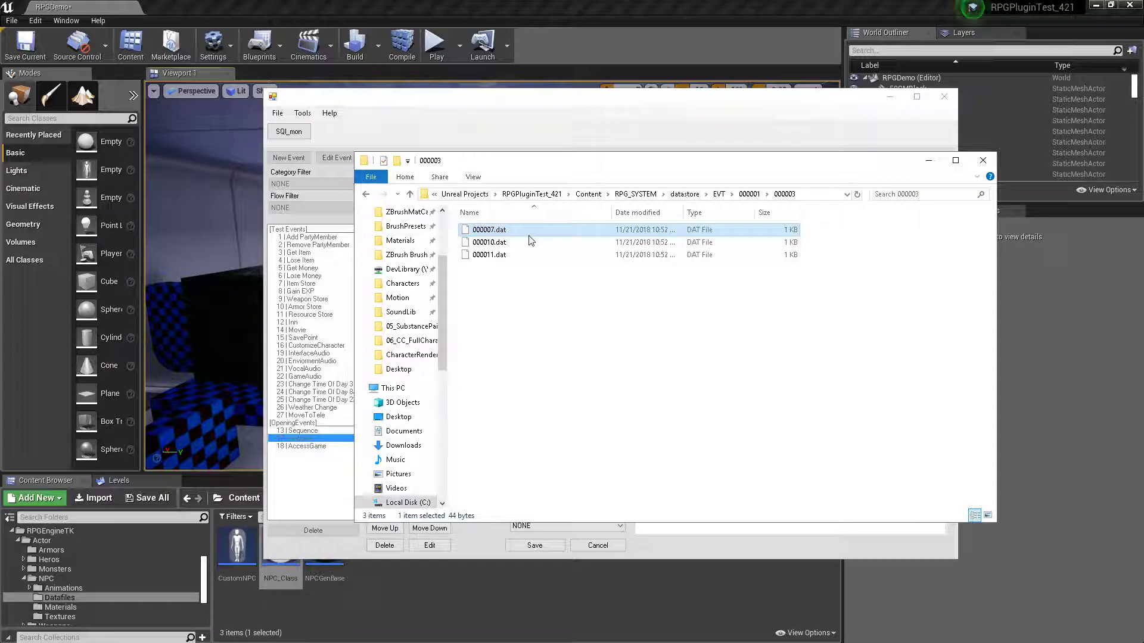
right_click(503, 229)
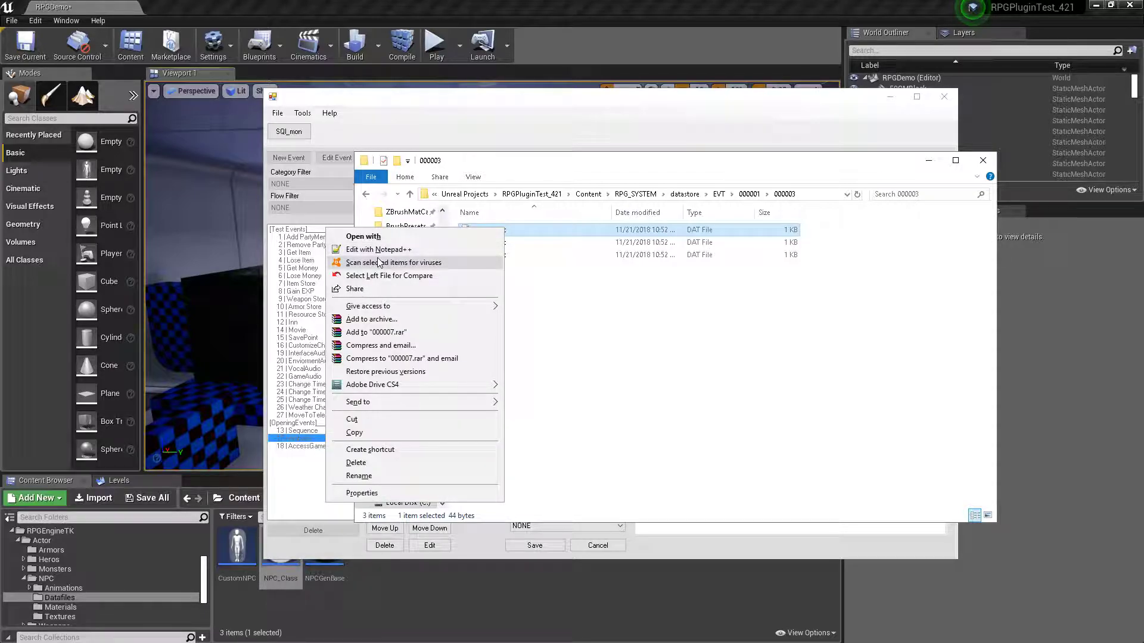
click(379, 249)
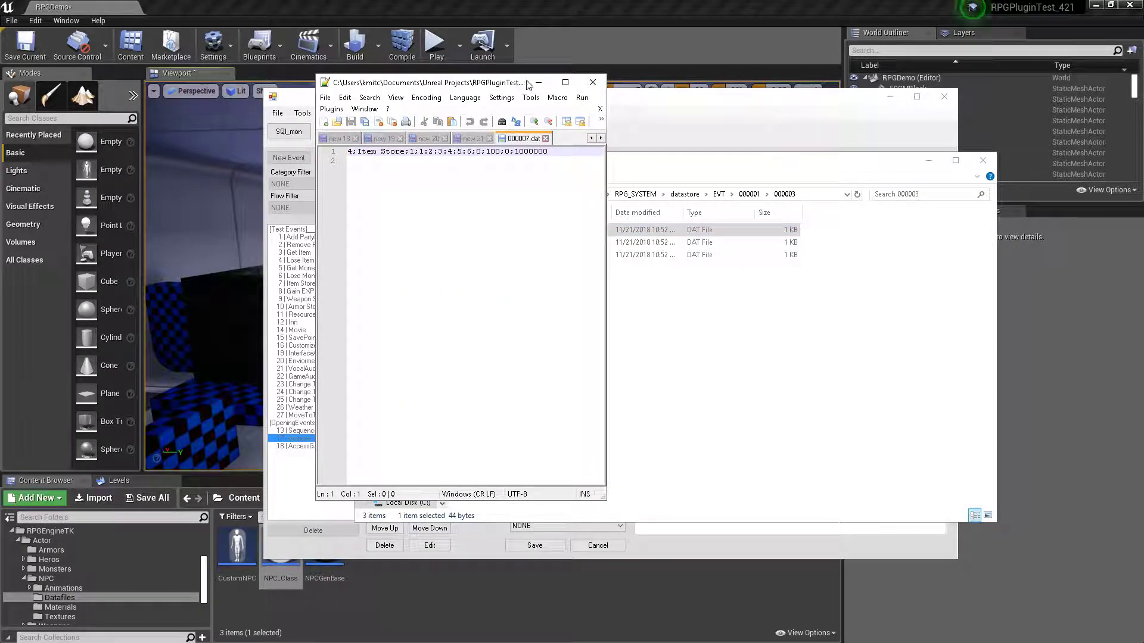
- Widen the Notepad++ window to roughly twice its width so it covers most of the Explorer window
click(565, 82)
drag(266, 64, 172, 98)
click(285, 94)
double_click(379, 4)
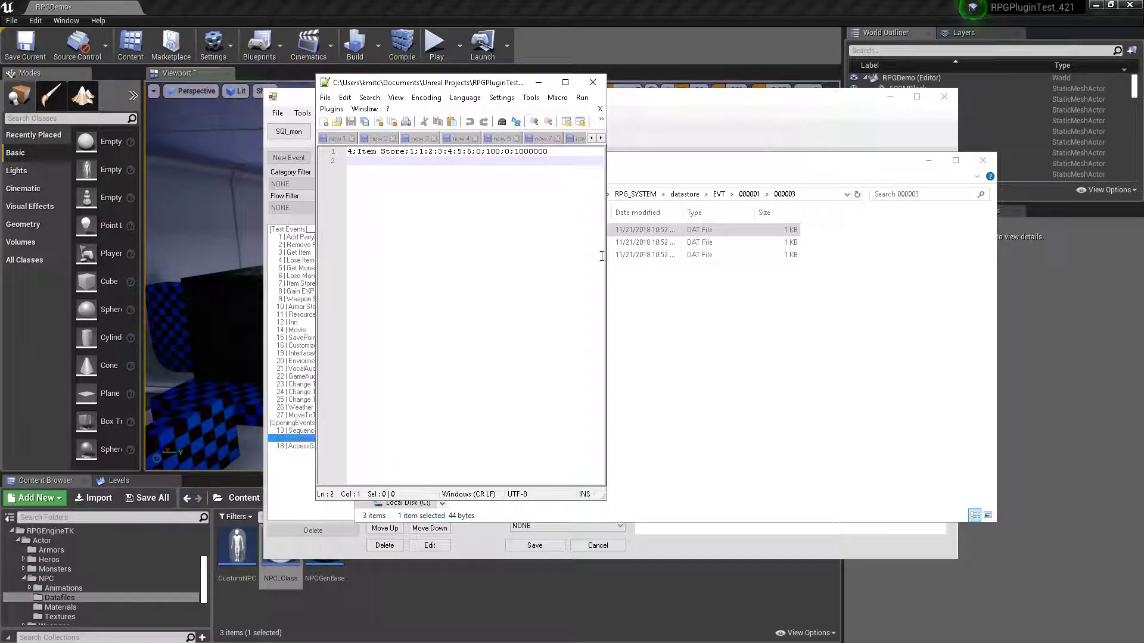
drag(606, 265, 912, 303)
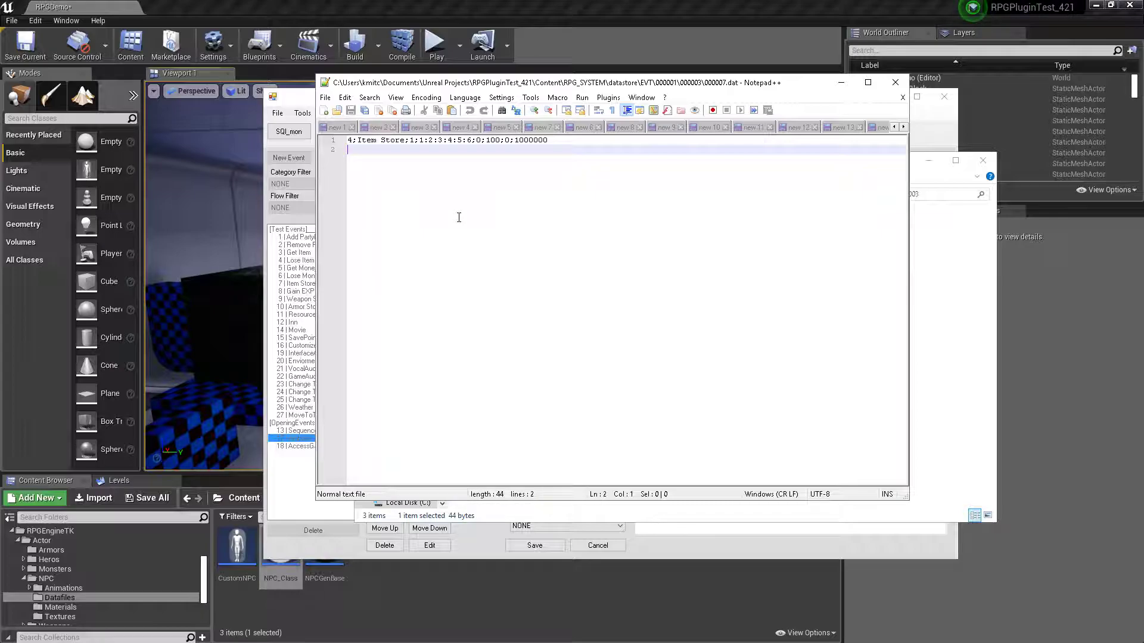
- Try replacing the Item Store line in 000007.dat with random characters and undo the replacement
key(Up)
key(shift+End)
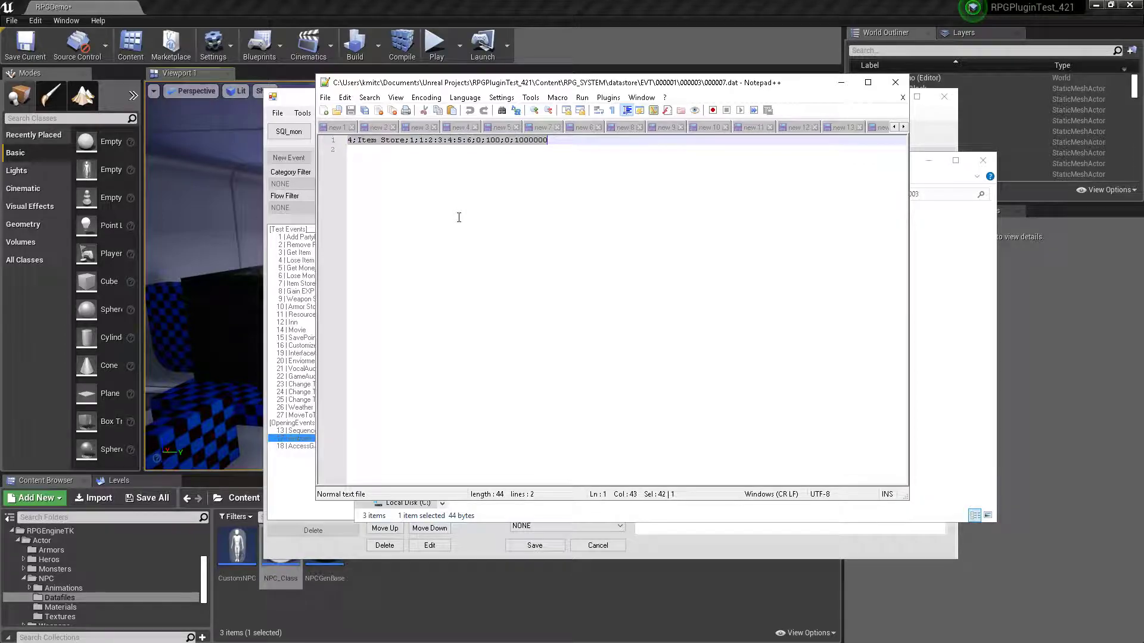
text(/wr)
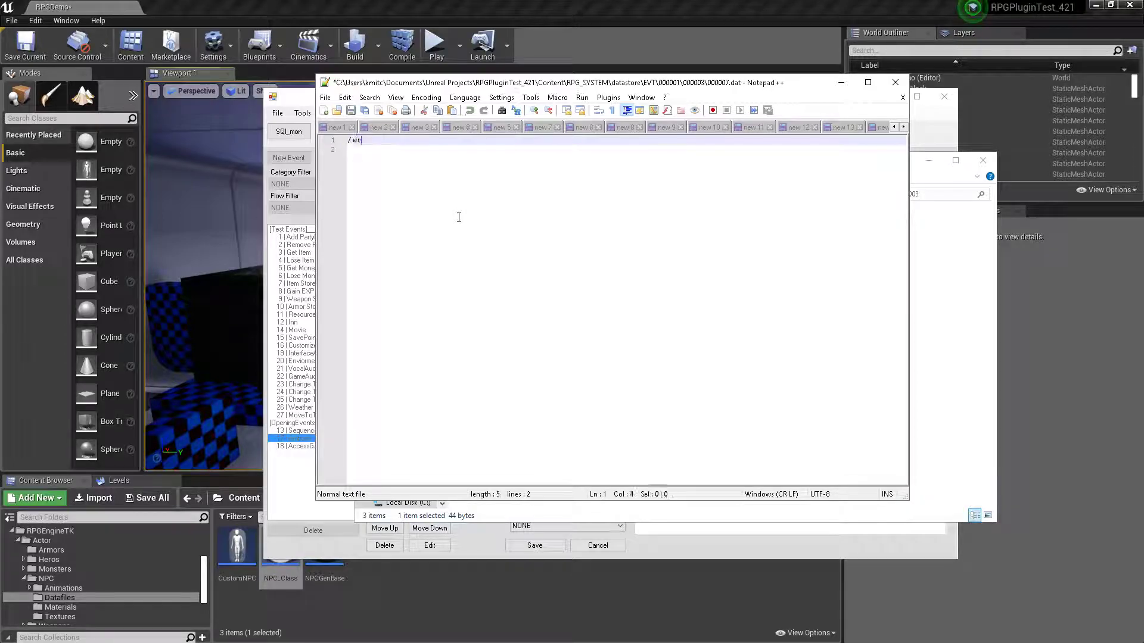
text(eghifaso24nglkg32[09j4234)
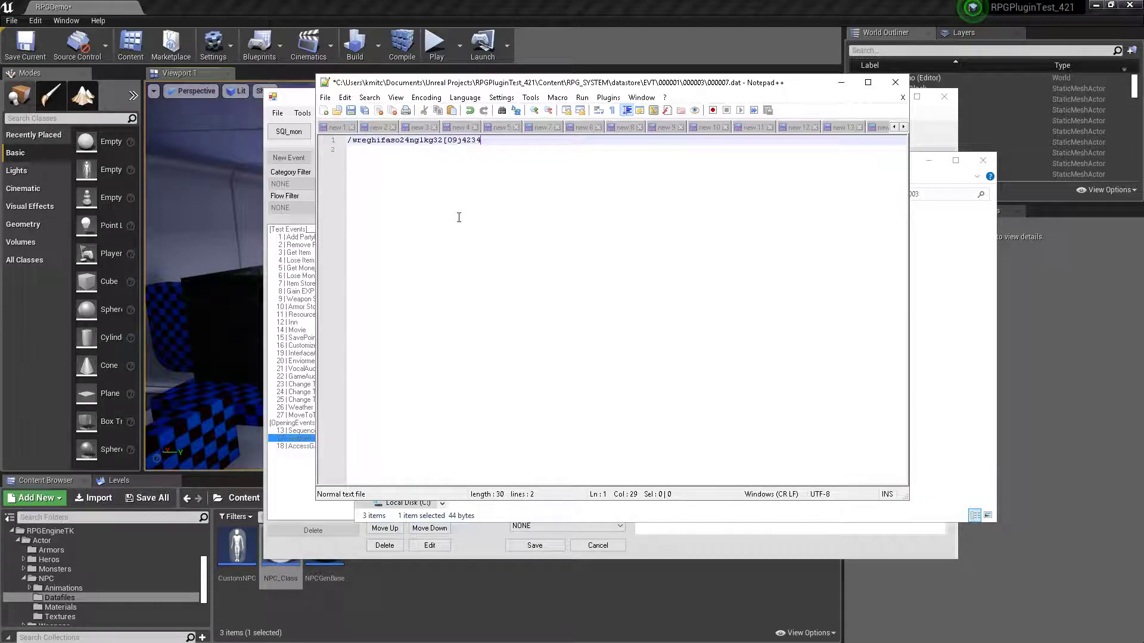
text(!@#!@%==)
key(BackSpace)
key(BackSpace)
key(ctrl+z)
key(ctrl+z)
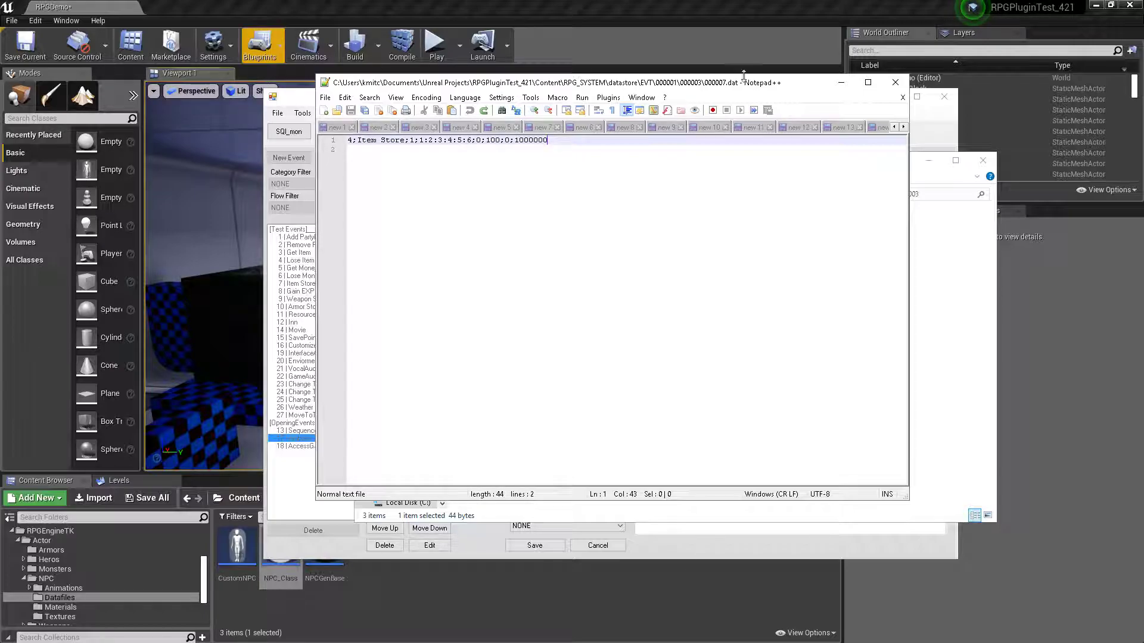
- Close the RPG Toolkit Data Manager's event editor and run its project again from Visual Studio
key(alt+Tab)
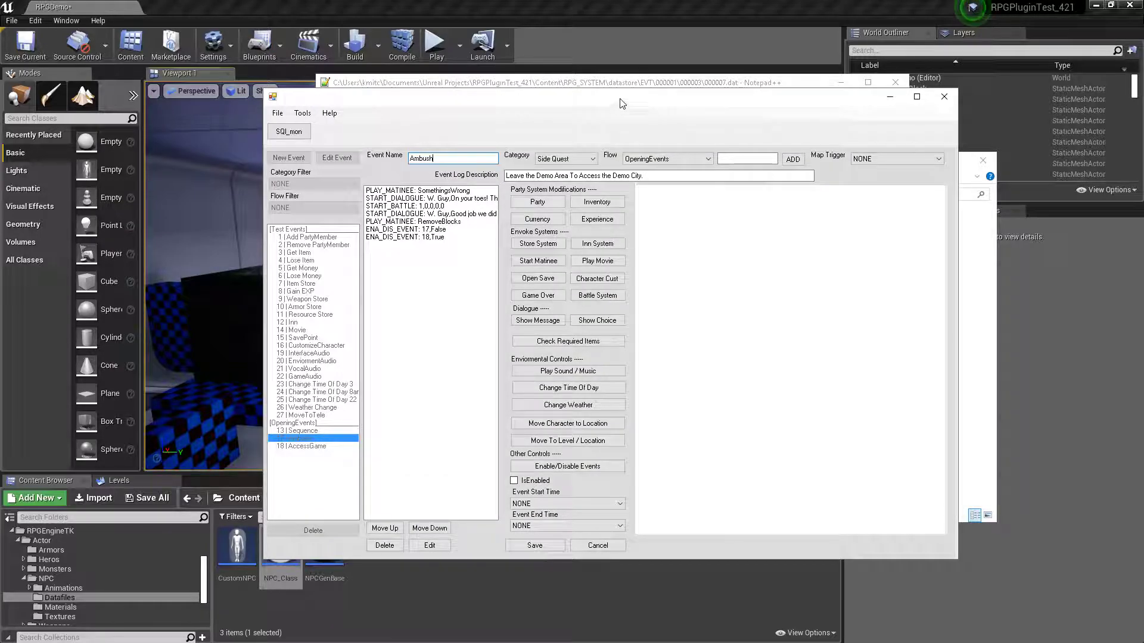
drag(619, 104, 642, 229)
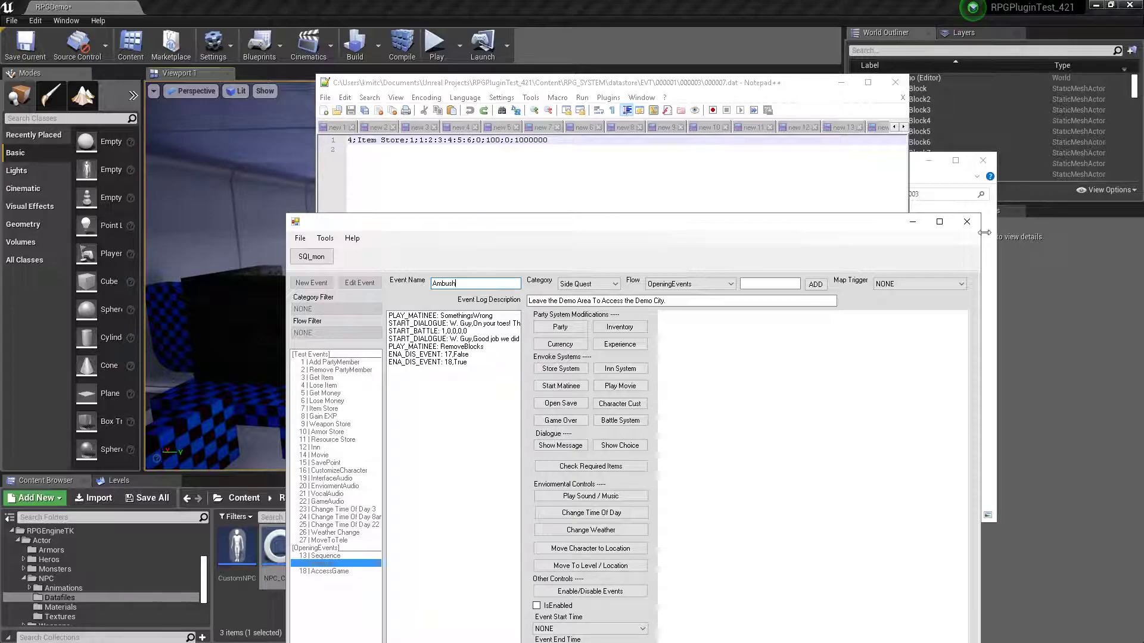
click(967, 222)
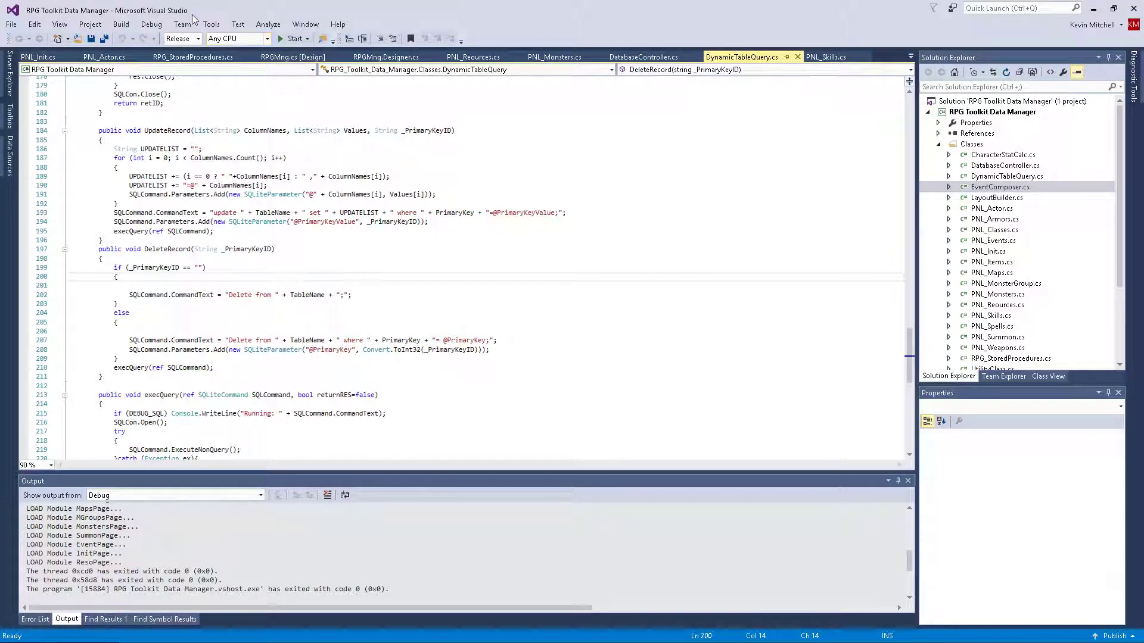
click(292, 38)
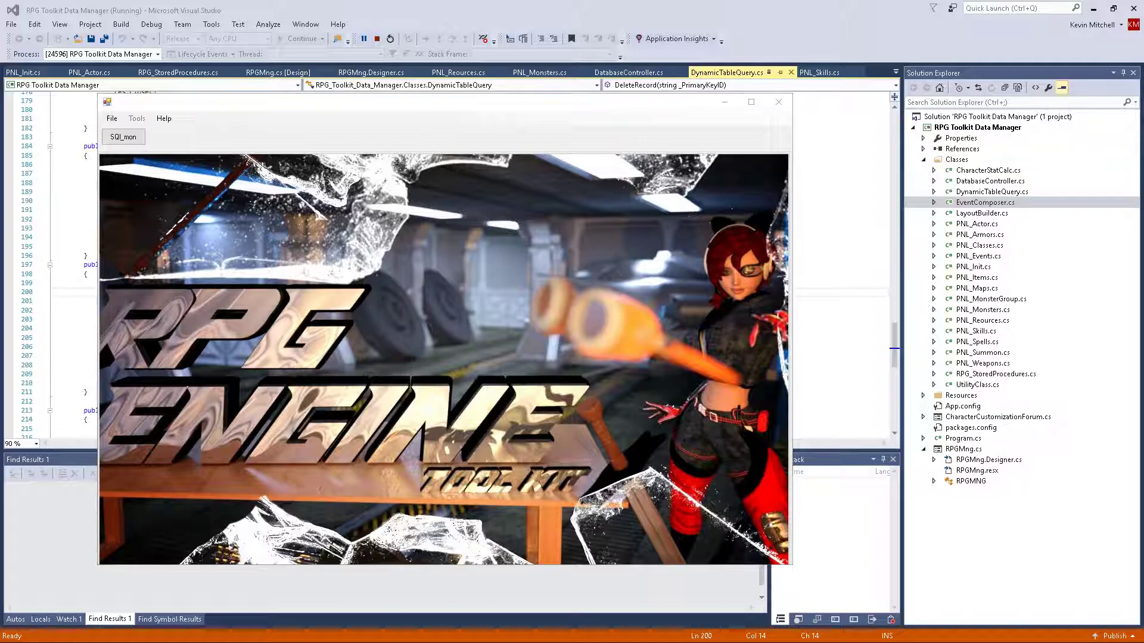
- Switch to File Explorer, go to folder 000012 inside 000001 and open 000027.dat in Notepad++
key(alt+Tab)
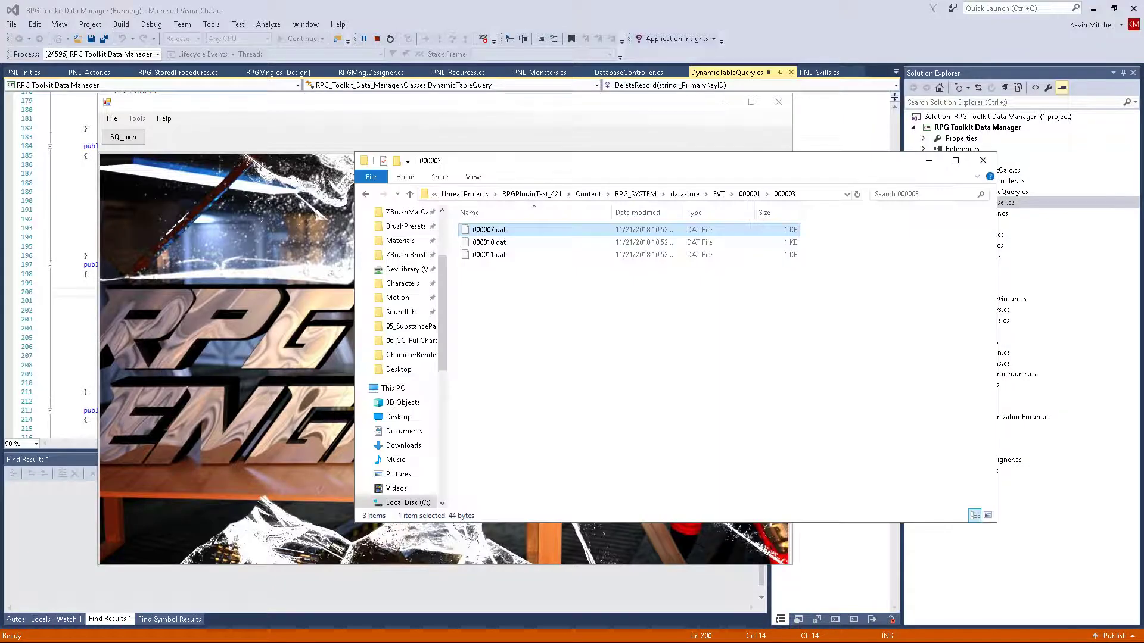
click(656, 347)
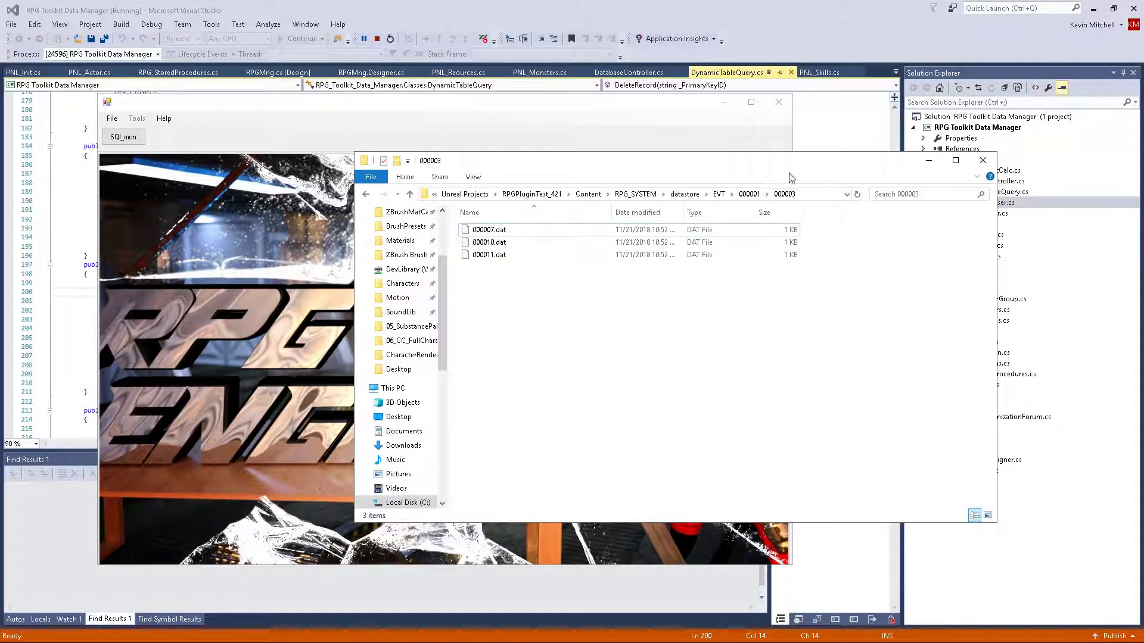
click(750, 195)
double_click(501, 280)
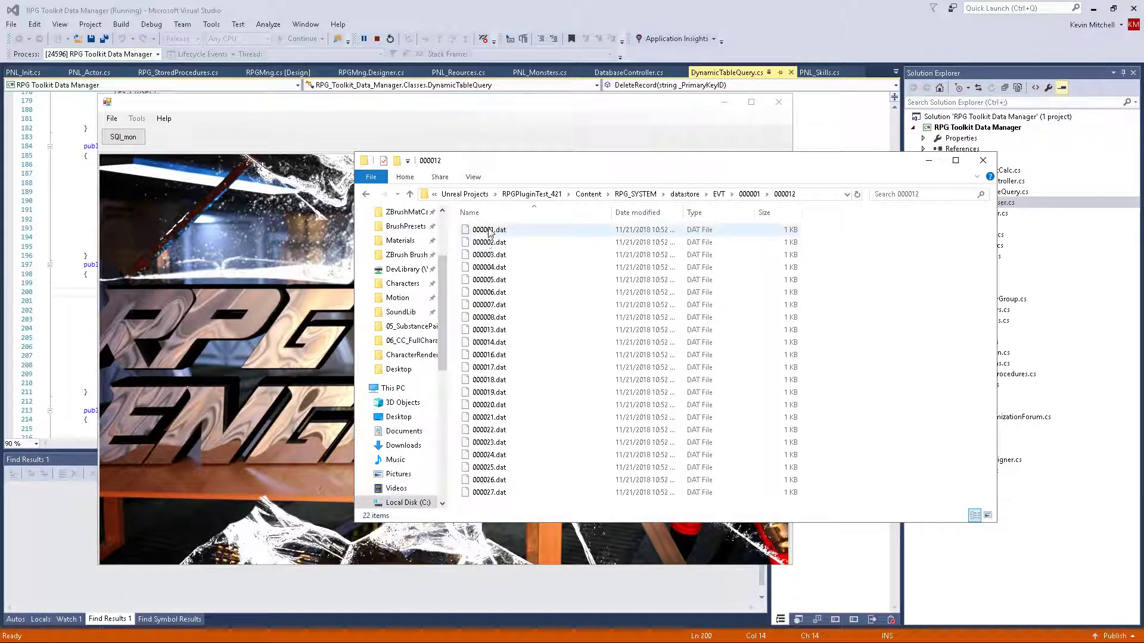
right_click(489, 494)
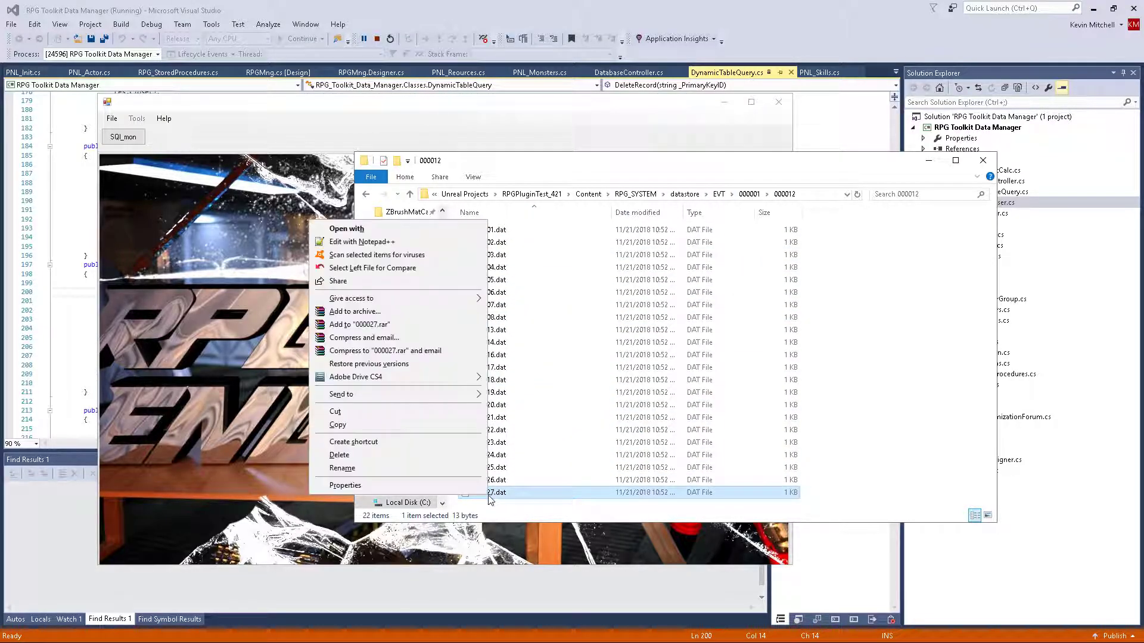
click(404, 242)
click(554, 239)
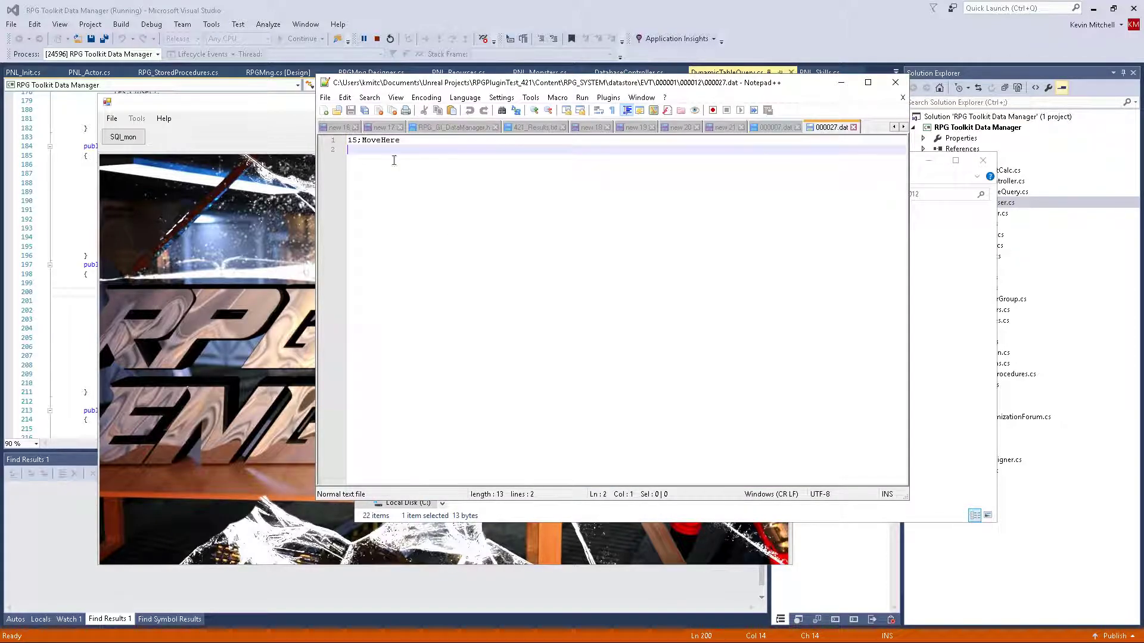
- Move the Explorer window beside the Notepad++ text and open 000018.dat and 000005.dat from folder 000012
click(962, 295)
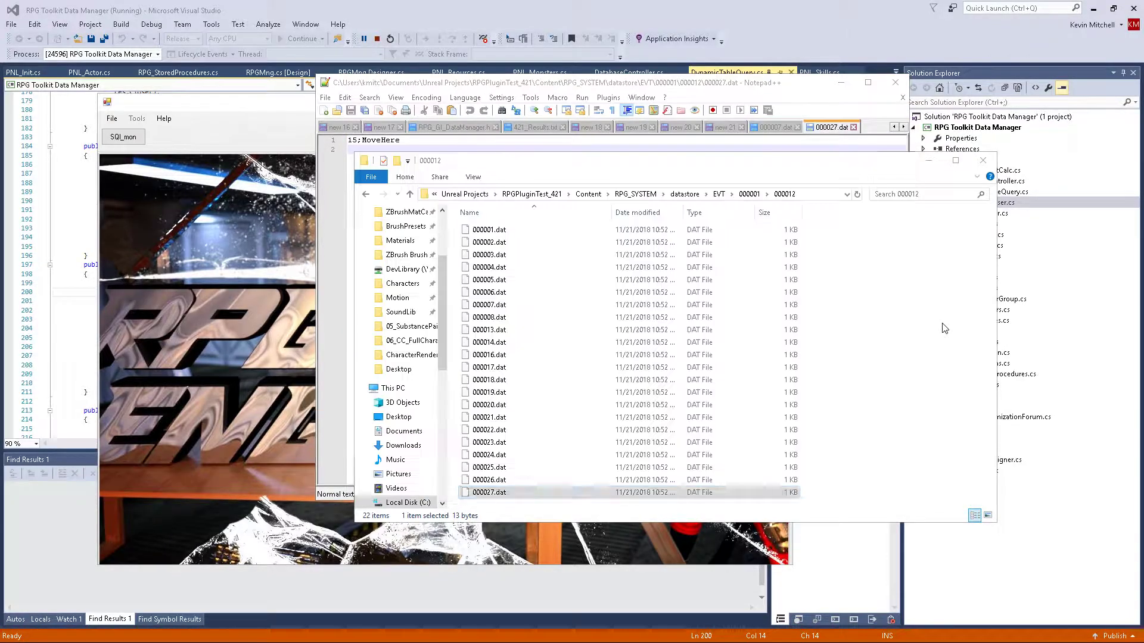
drag(709, 160, 1000, 136)
double_click(876, 356)
click(991, 327)
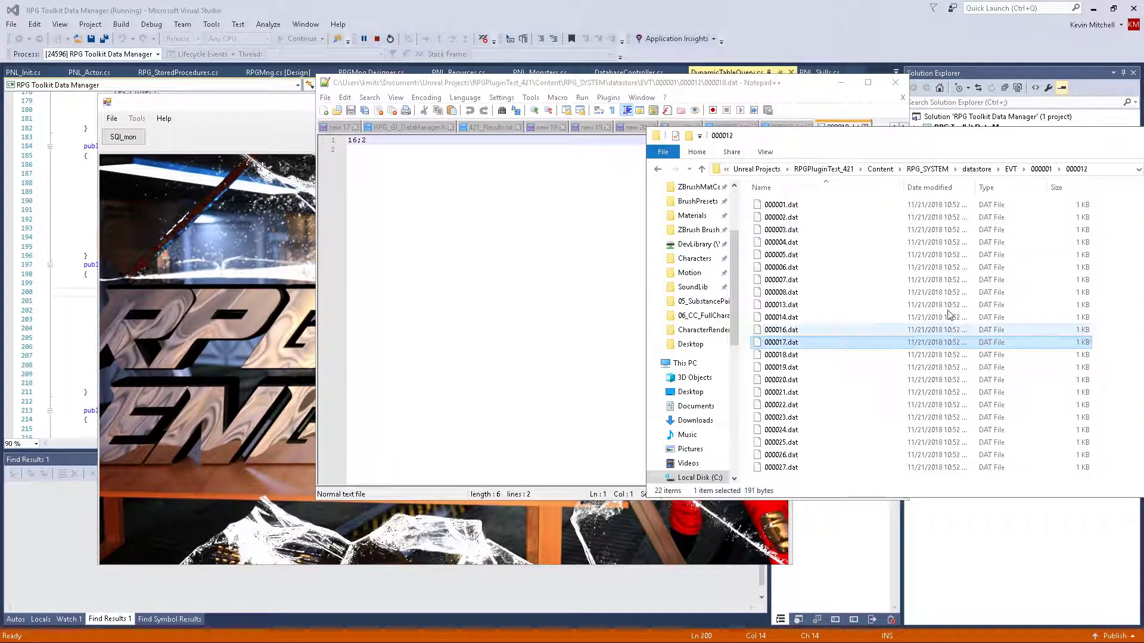
double_click(953, 255)
click(1059, 251)
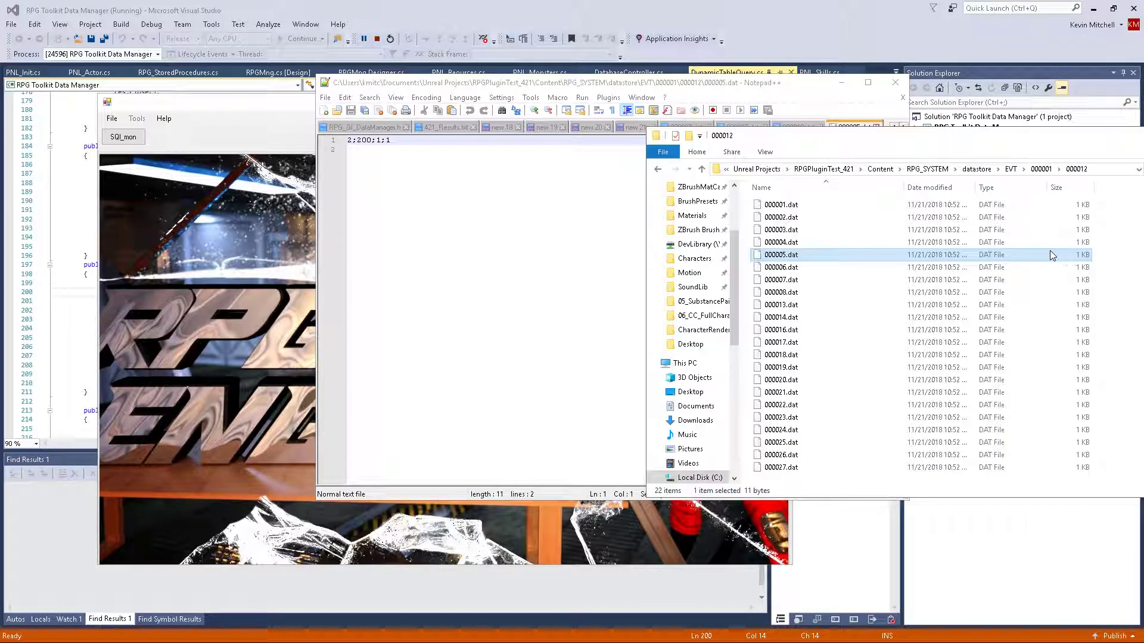
- Go back to folder 000001, enter 000007 and open 000015.dat in Notepad++
click(1041, 169)
double_click(779, 242)
double_click(775, 206)
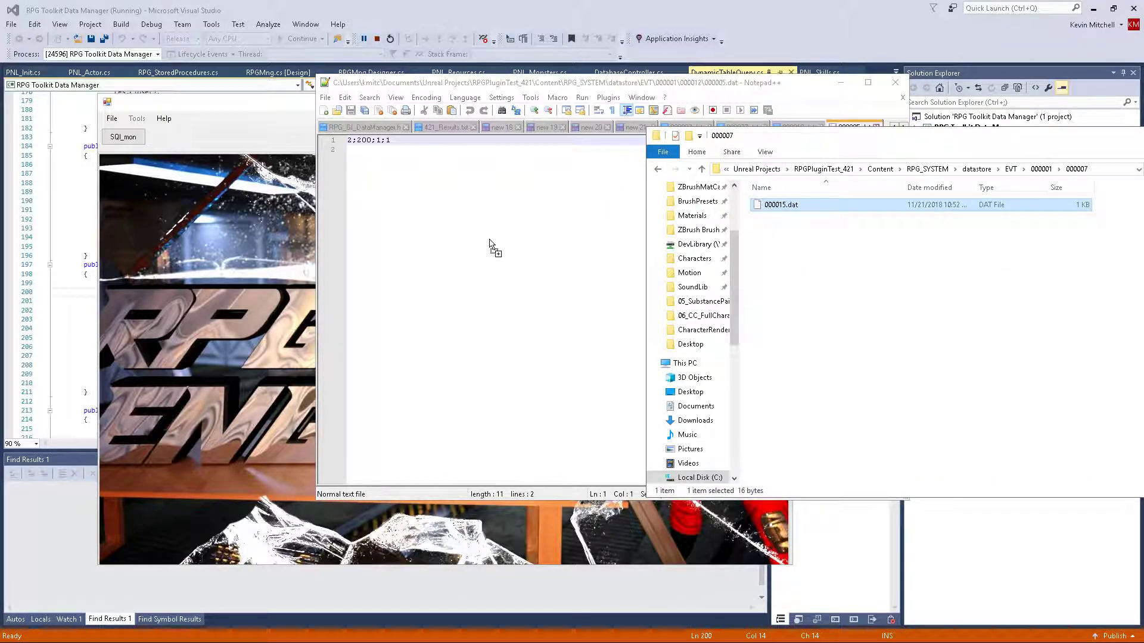
click(1057, 269)
- Return to folder 000001, enter 000006 and view 000013.dat and 000012.dat in Notepad++
click(1042, 170)
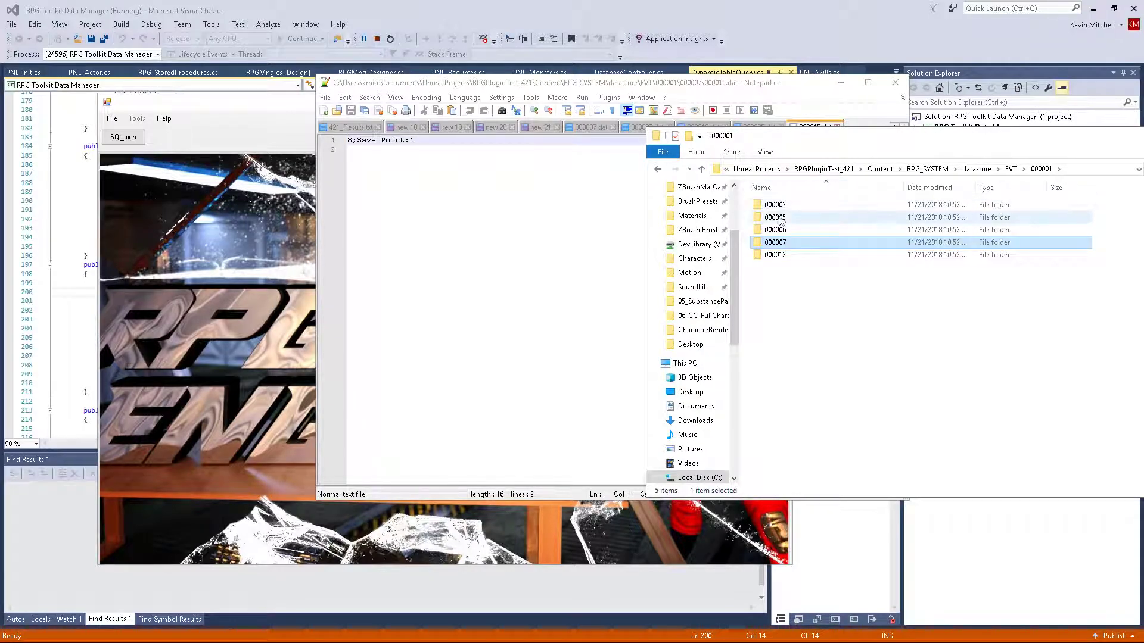
double_click(780, 230)
double_click(781, 218)
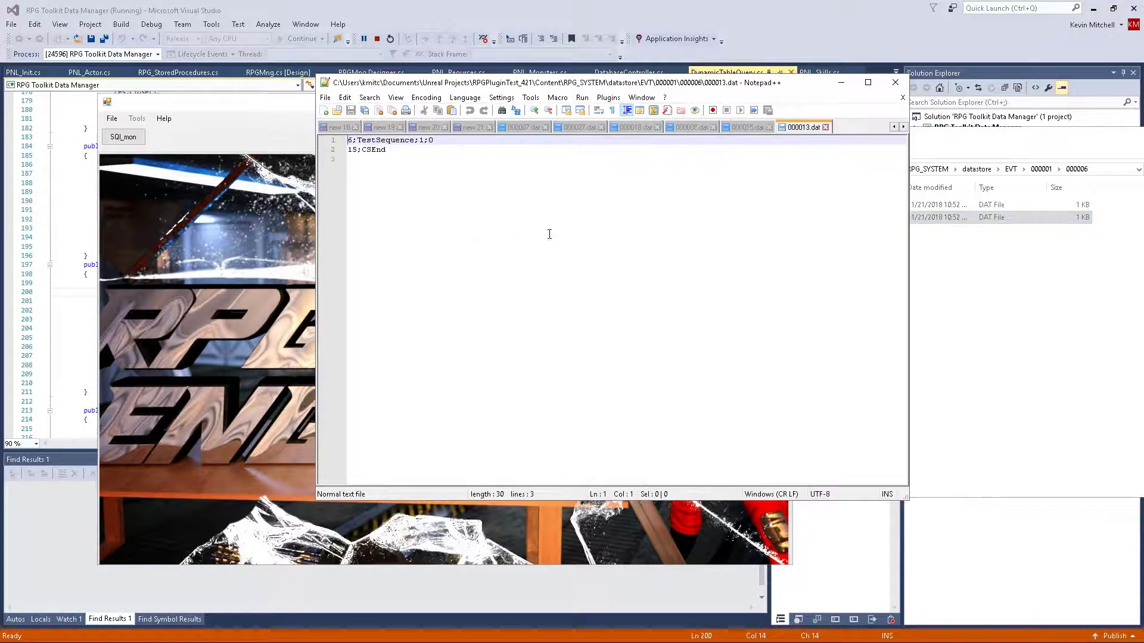
click(999, 292)
double_click(774, 205)
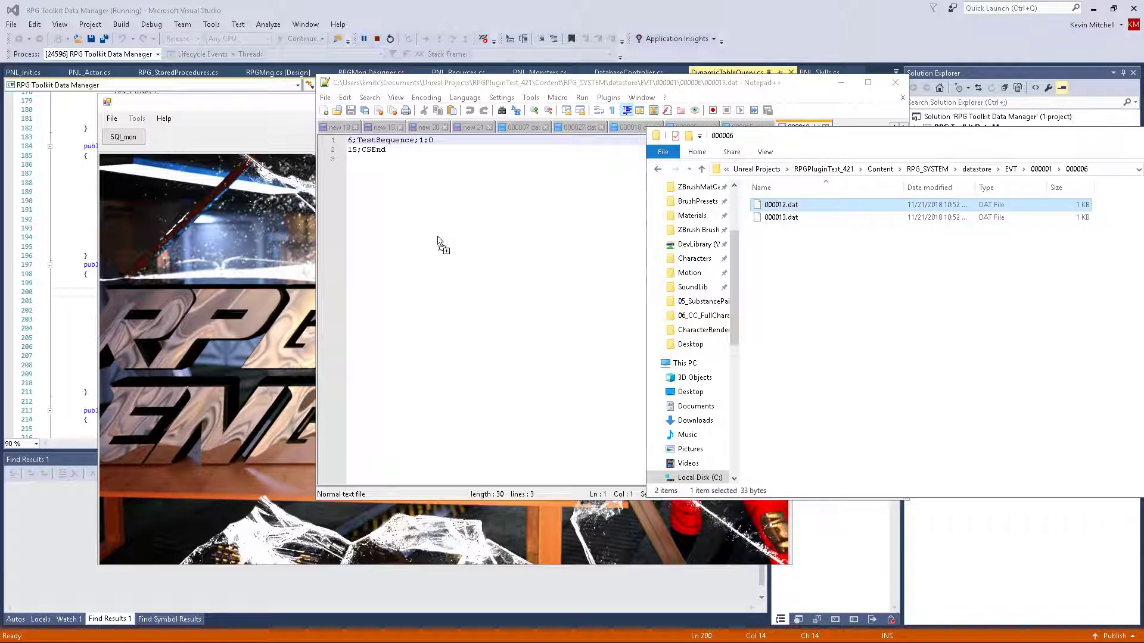
click(1019, 310)
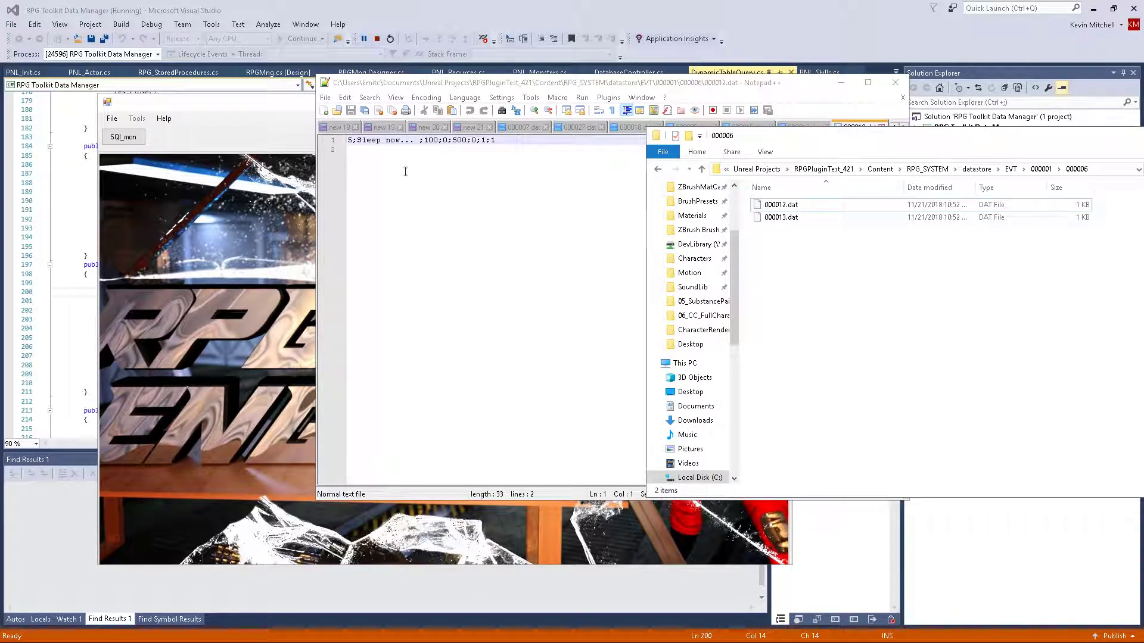
- Return to folder 000001, enter 000005 and view its first data file in Notepad++
click(1042, 169)
double_click(778, 217)
double_click(781, 205)
click(922, 262)
- Return to folder 000001, enter 000003 and view 000010.dat, 000011.dat and 000007.dat in Notepad++
click(1041, 169)
double_click(807, 204)
double_click(784, 218)
click(945, 263)
click(879, 233)
double_click(879, 234)
click(1017, 281)
drag(781, 205, 634, 225)
click(1013, 238)
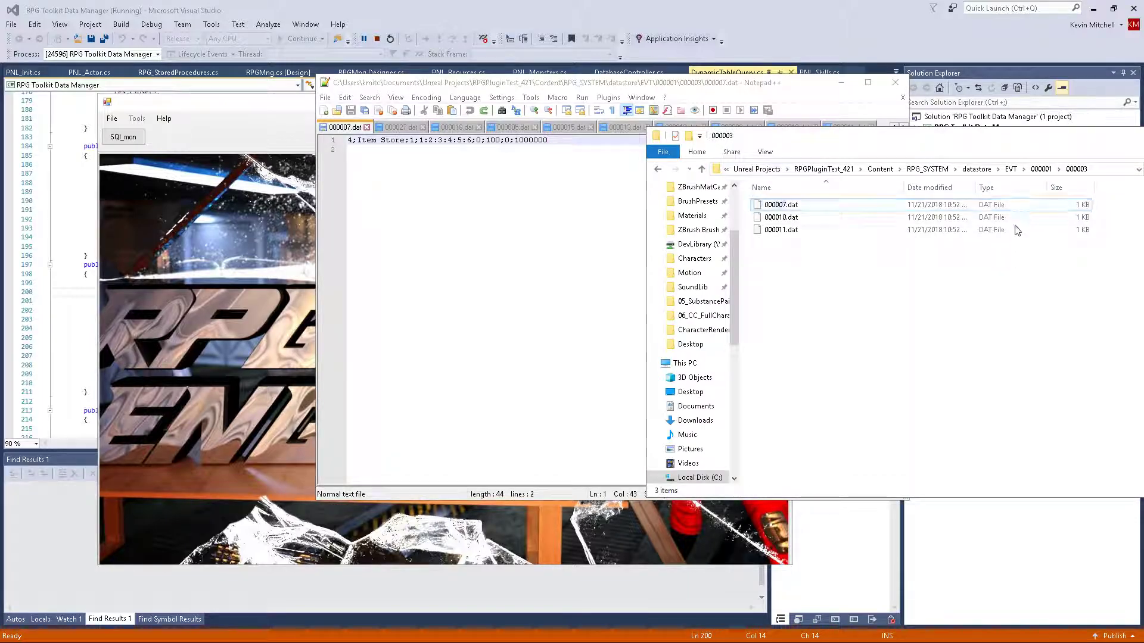
- Go up to the EVT folder and reopen its 000001 subfolder
click(1042, 169)
click(1011, 169)
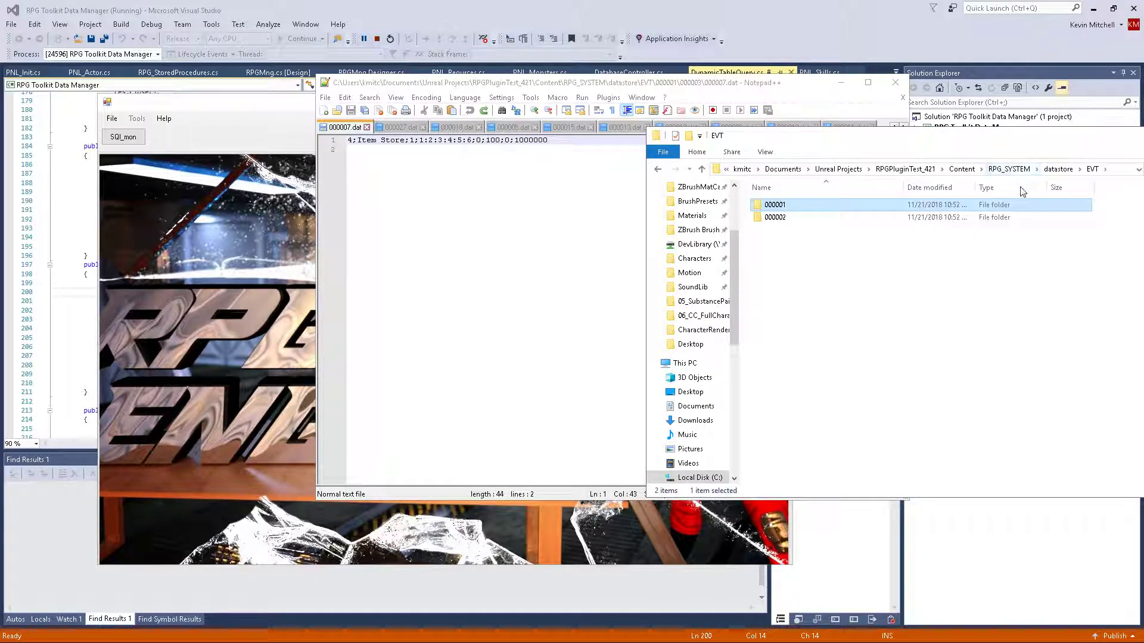
double_click(855, 206)
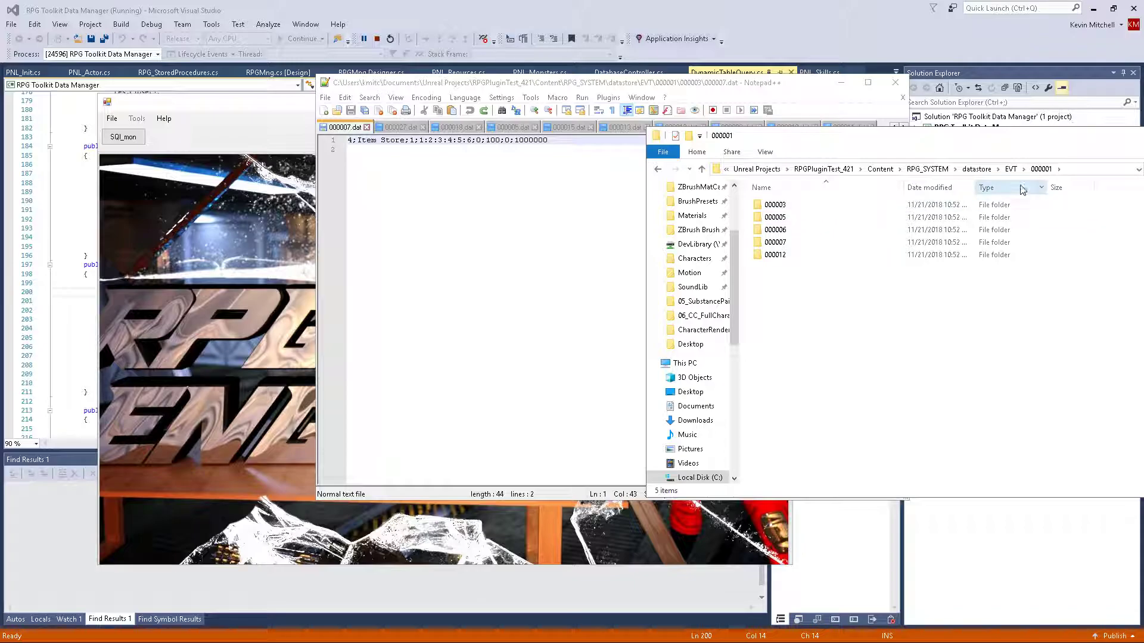
- Go up to the EVT folder, enter 000002 and its 000012 subfolder, and open 000013.dat in Notepad++
click(1011, 169)
double_click(808, 216)
double_click(809, 216)
click(789, 218)
double_click(789, 218)
click(995, 286)
drag(882, 202, 417, 307)
click(792, 205)
drag(795, 208, 527, 277)
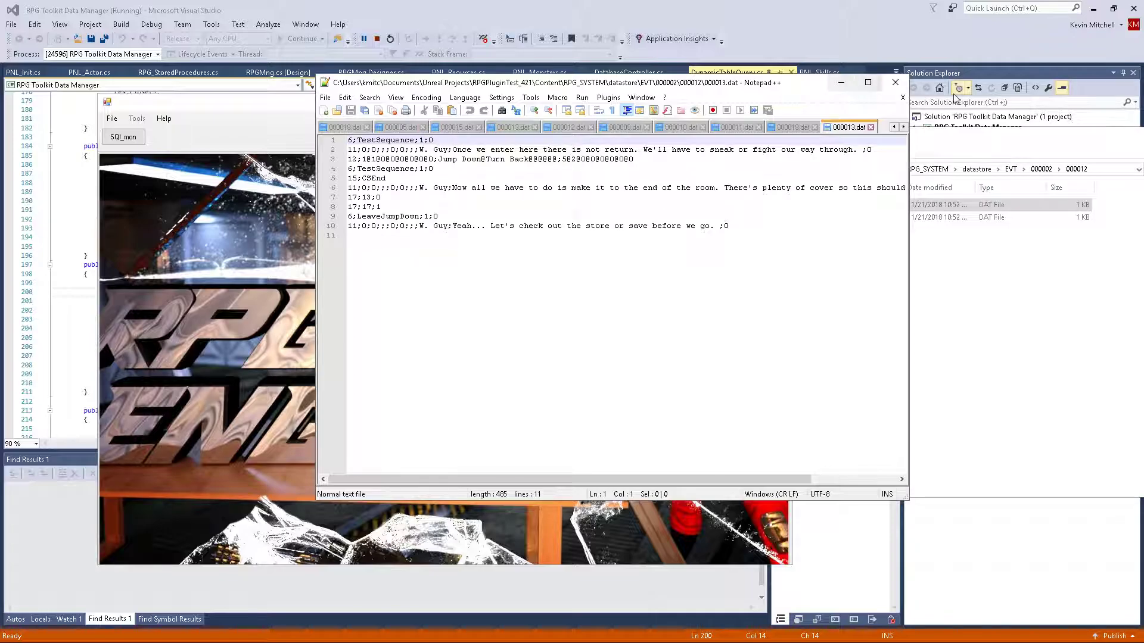
- Maximize Notepad++, examine the event command lines of 000013.dat, and close the editor
click(867, 82)
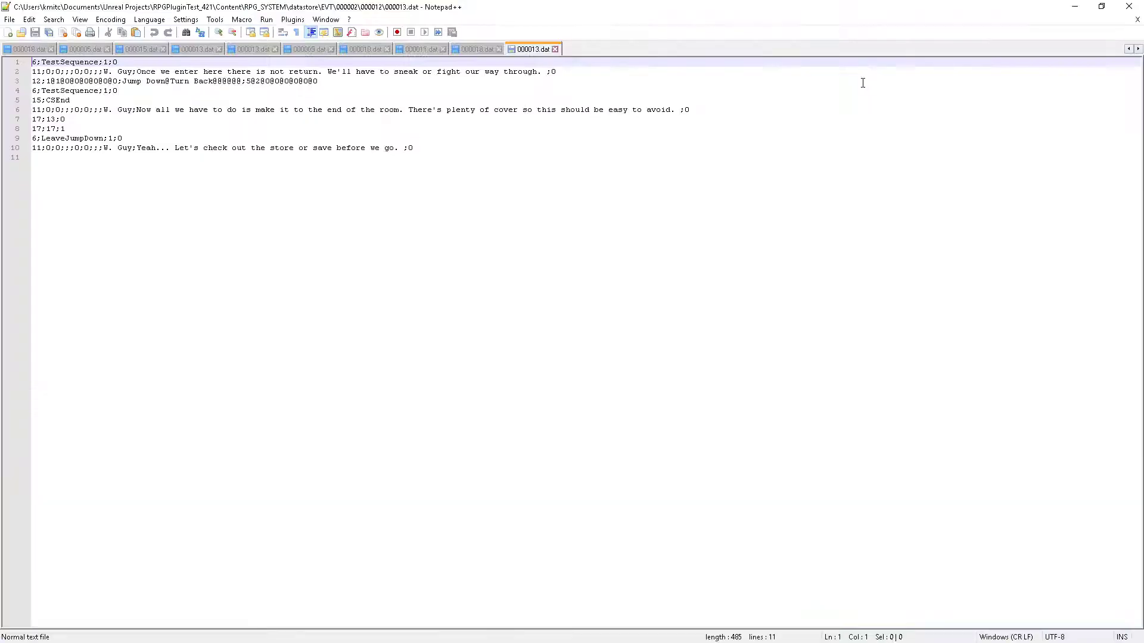
click(417, 190)
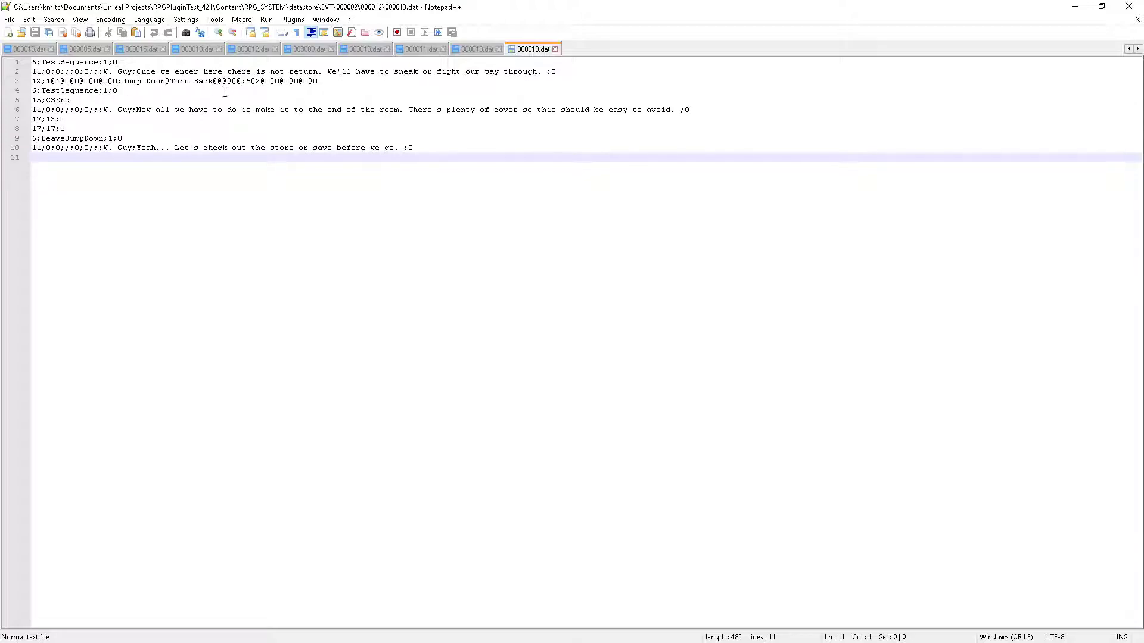
click(114, 62)
click(178, 63)
drag(178, 63, 520, 166)
click(554, 174)
click(1129, 6)
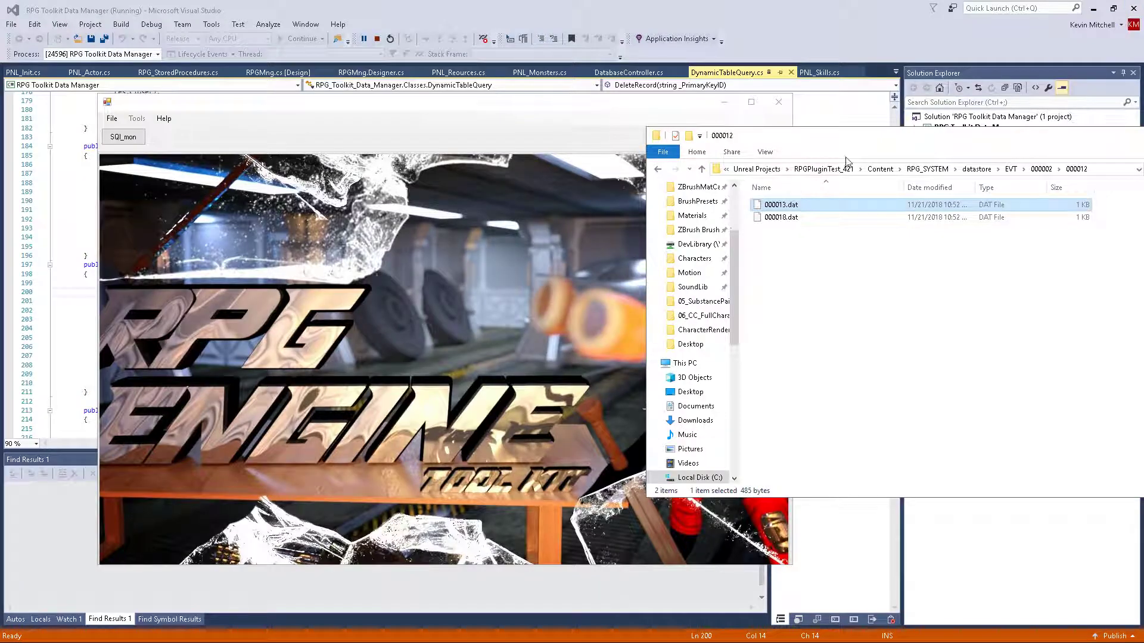
- Move the File Explorer window fully into view and go back up to the EVT folder
drag(961, 141, 660, 148)
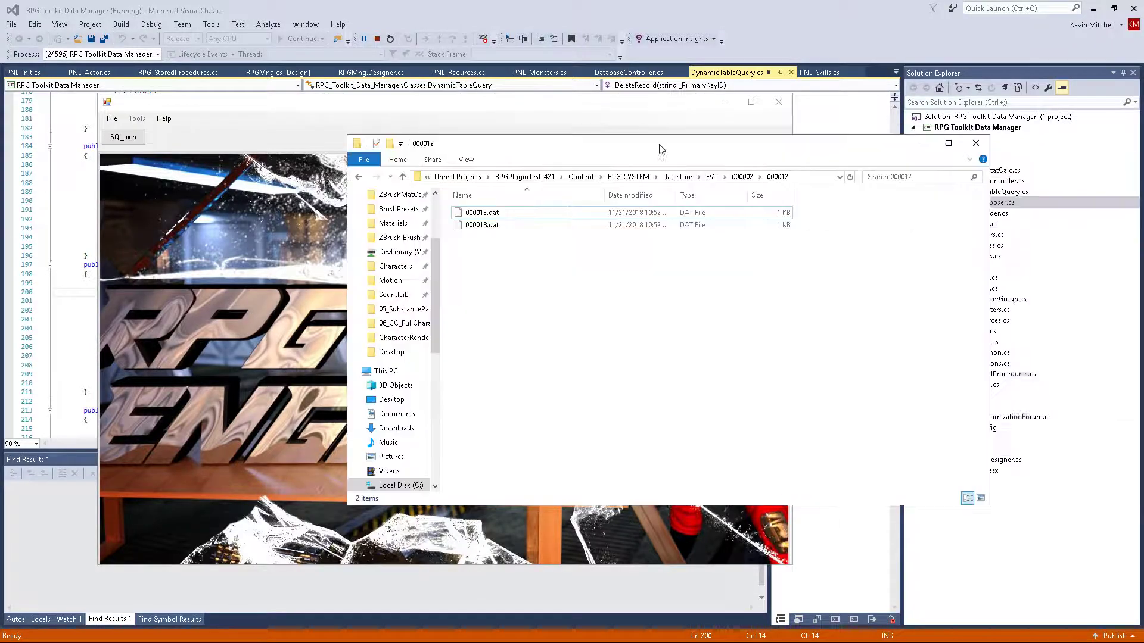
drag(891, 341, 442, 218)
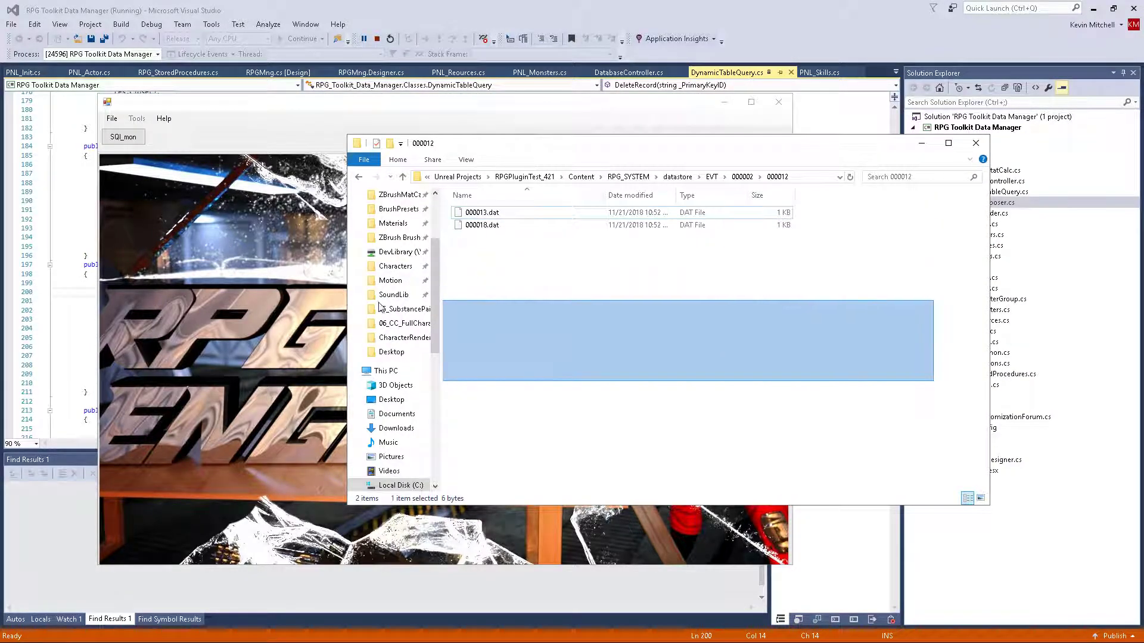
click(741, 177)
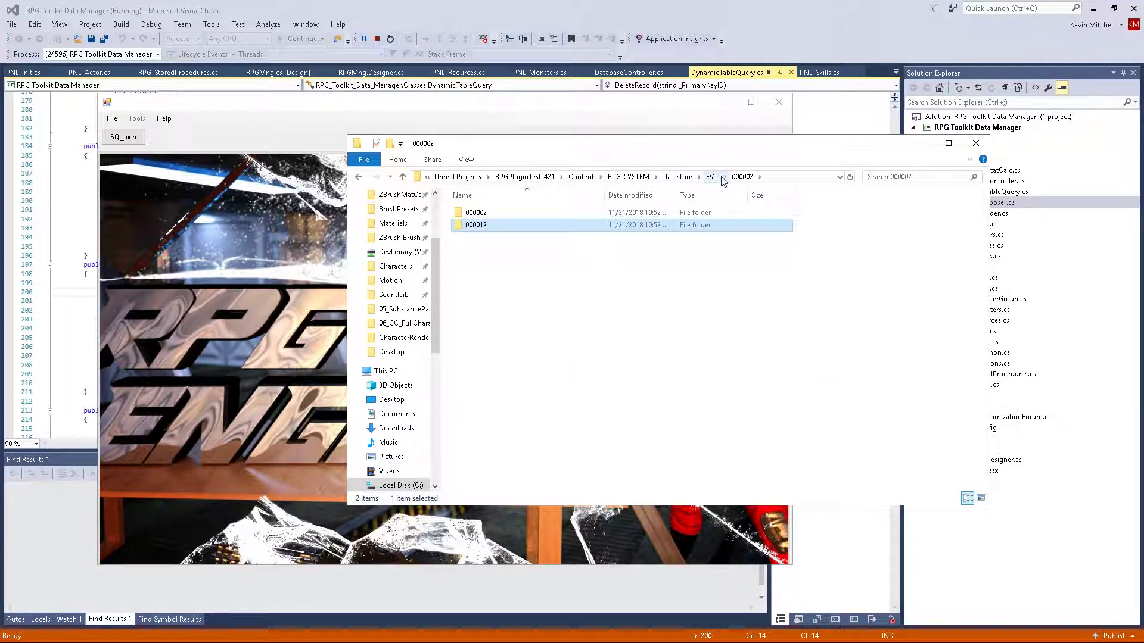
click(716, 178)
click(621, 365)
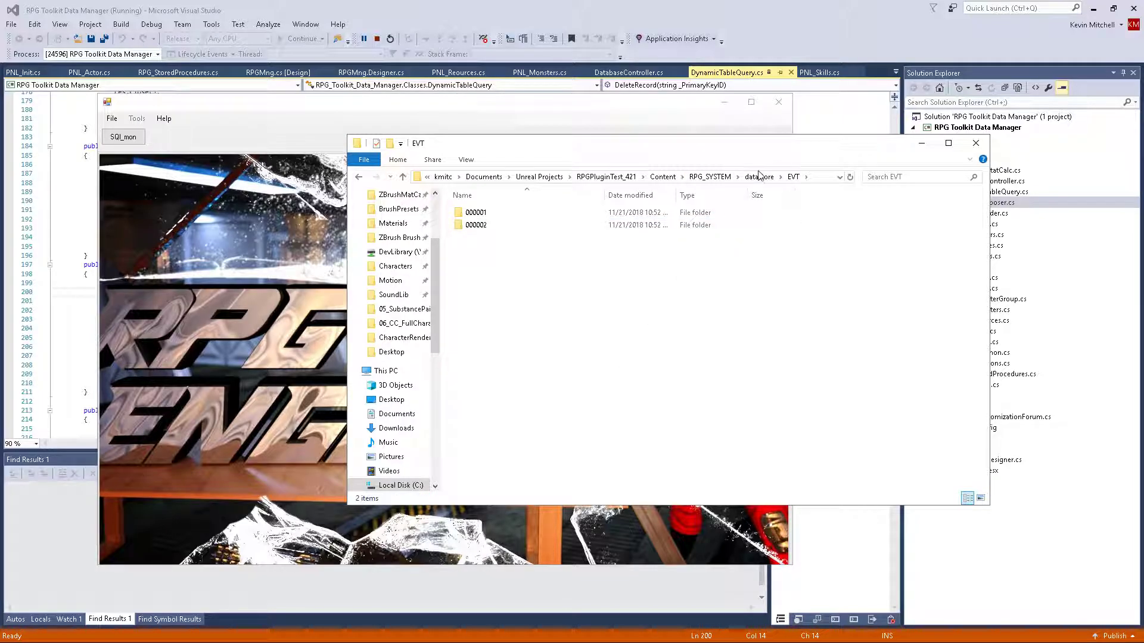
- Go up to the datastore folder and examine its EVT folder and source.rpgdb file
click(759, 177)
click(552, 269)
click(479, 215)
click(534, 285)
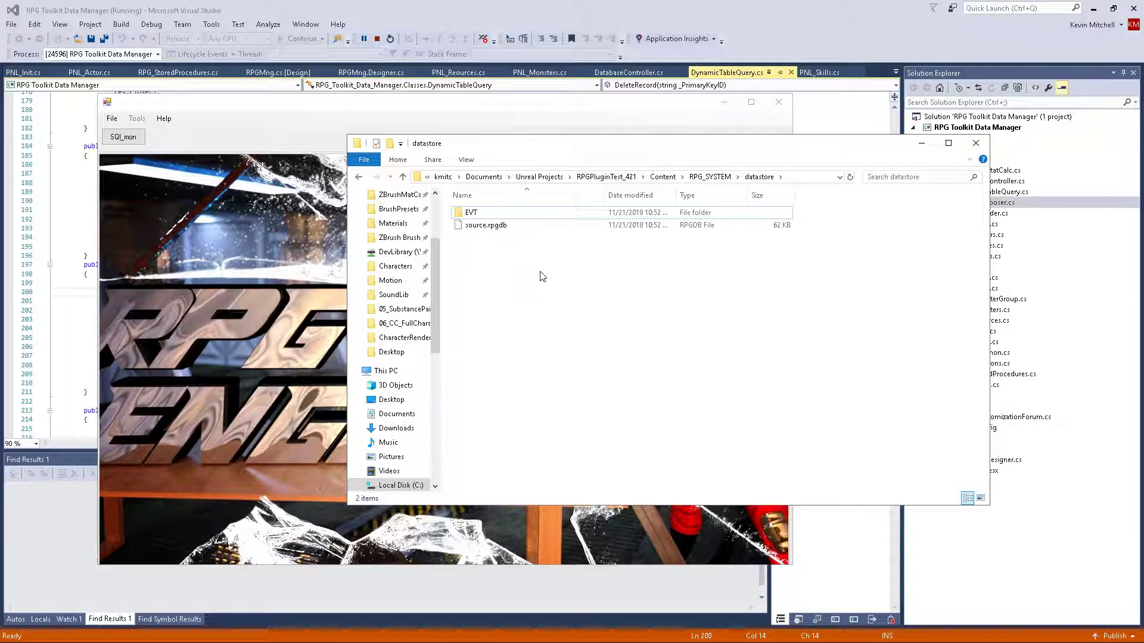
click(485, 226)
drag(492, 249, 624, 324)
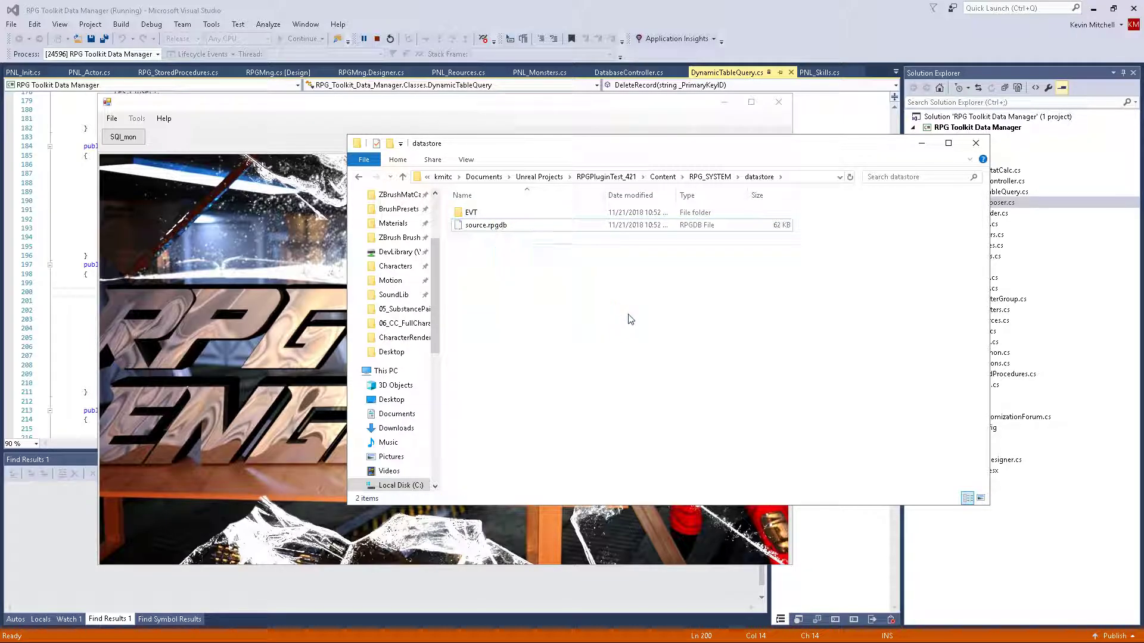